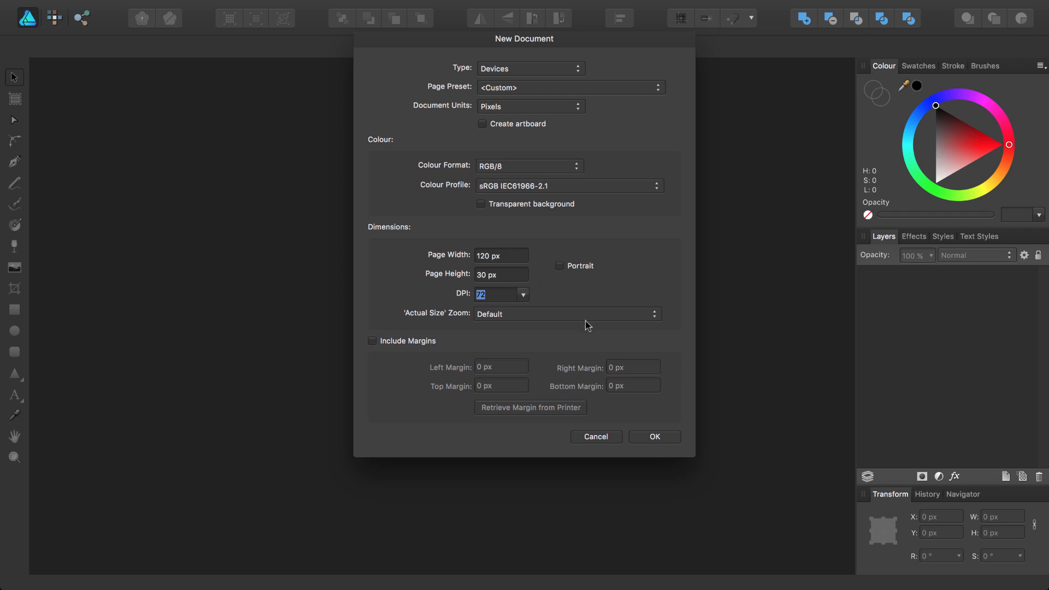
Create a new 120 × 30 px document at 72 DPI using pixel units.
left_click(641, 435)
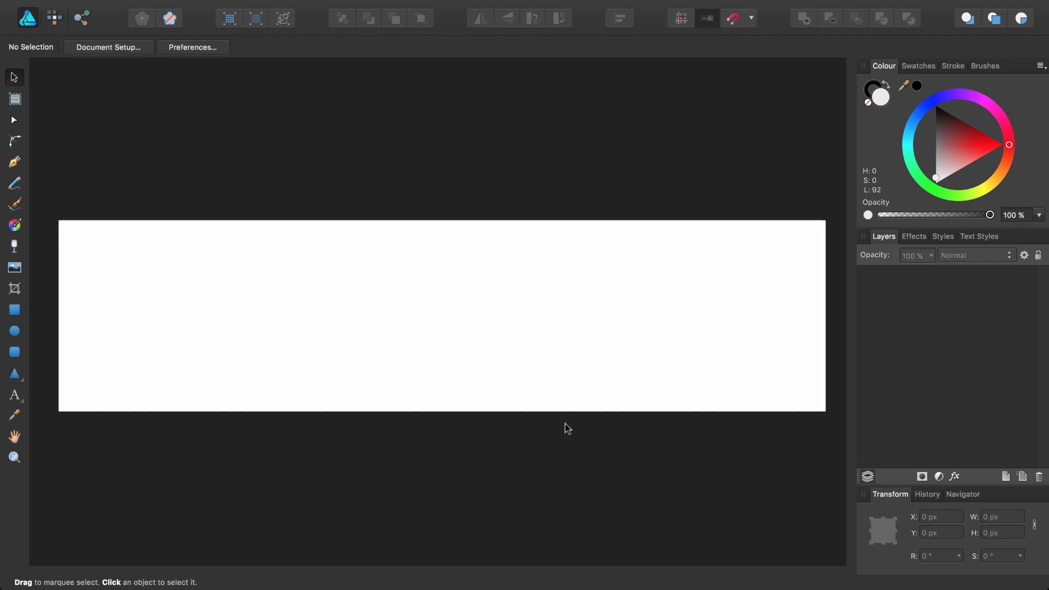
Draw a light grey rectangle of about 22.8 × 22 px near the page's left end.
left_click(21, 309)
left_click_drag(114, 239, 260, 380)
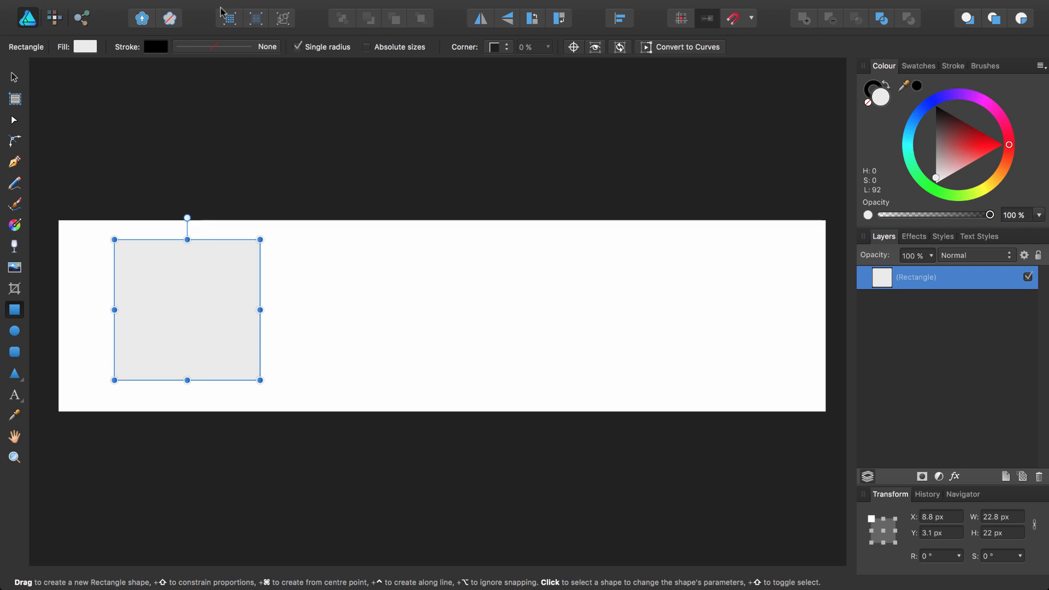
left_click(258, 87)
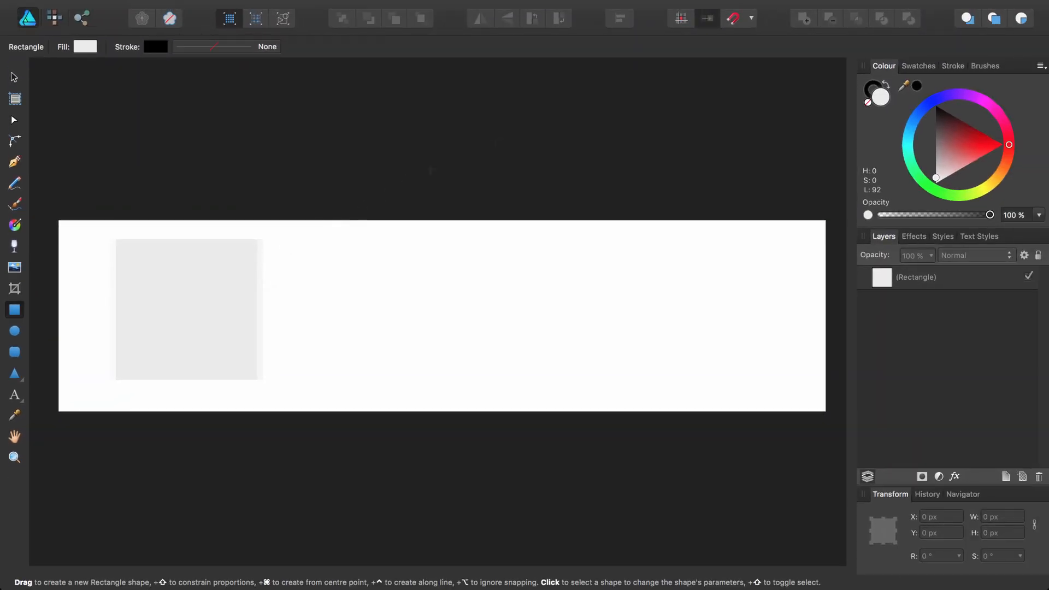
Apply the UI design snapping preset, then select the grey rectangle.
left_click(752, 20)
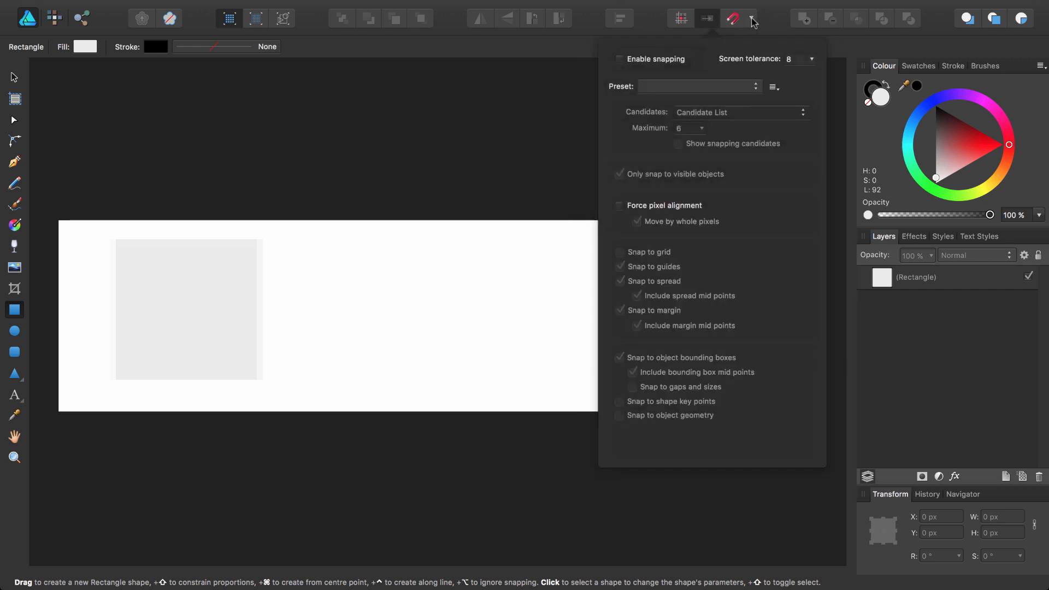
left_click(662, 87)
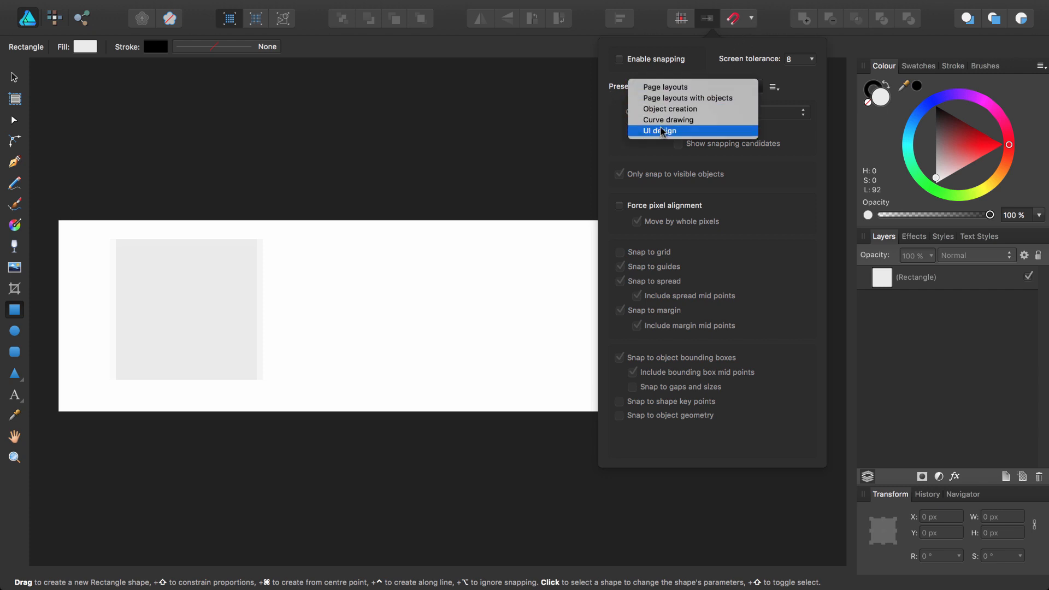
left_click(674, 132)
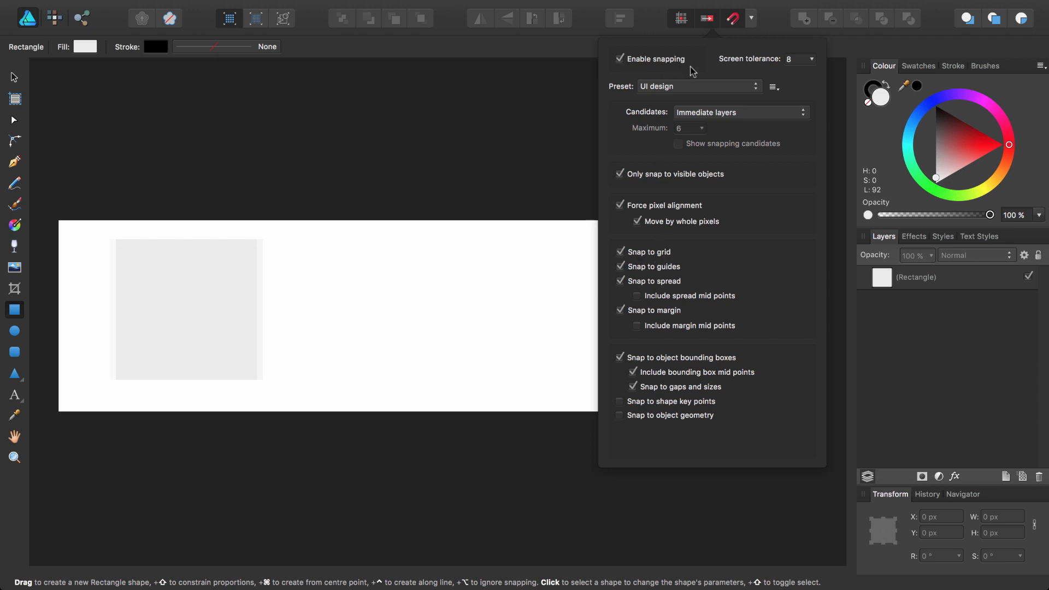
left_click(347, 286)
left_click(210, 286)
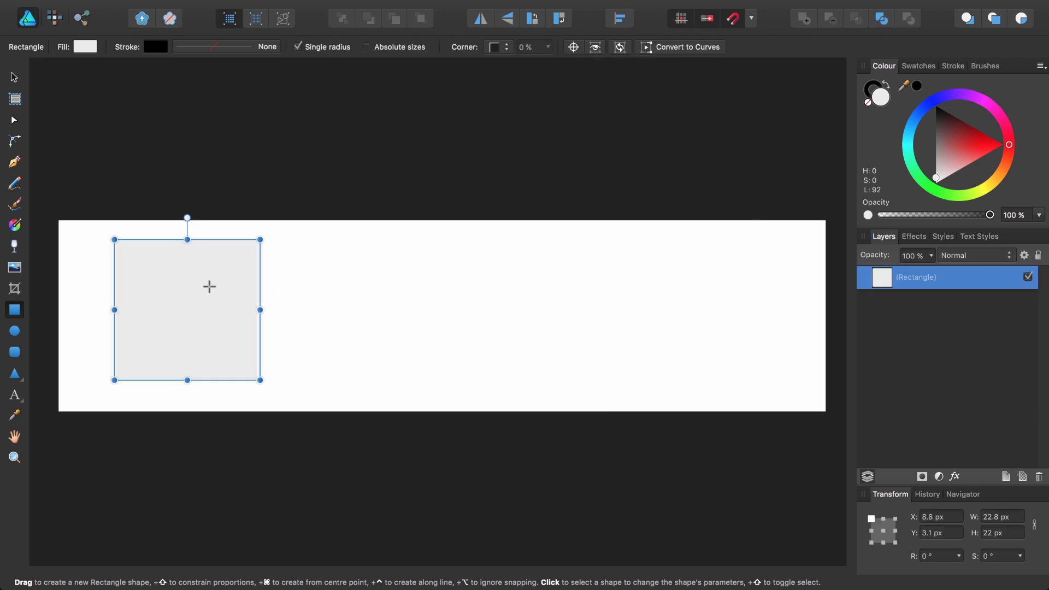
Delete the rectangle and draw a snapped 18 × 18 px grey square in its place.
key("Delete")
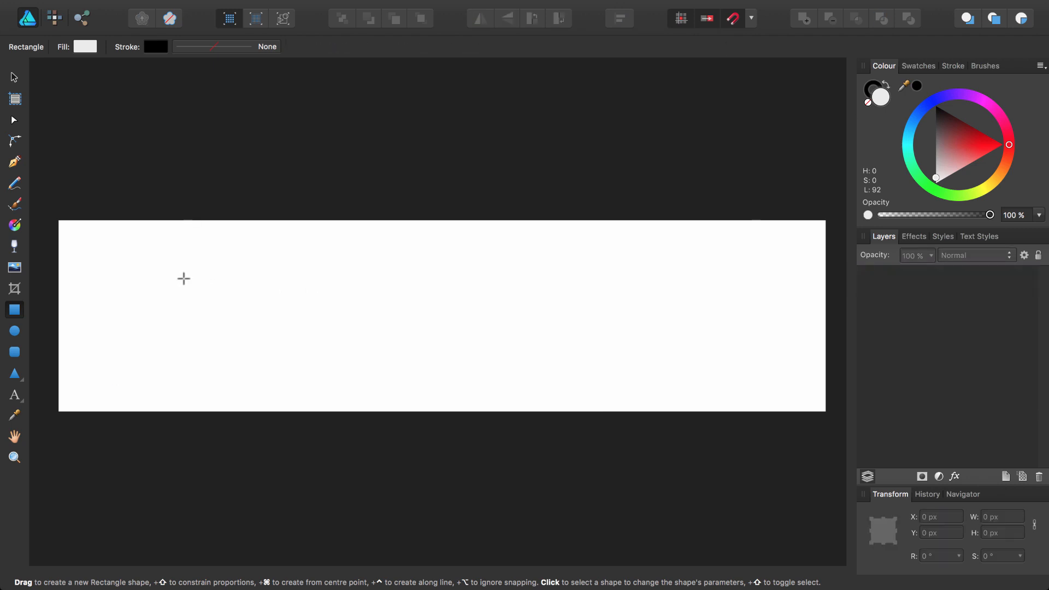
left_click_drag(109, 242, 260, 355)
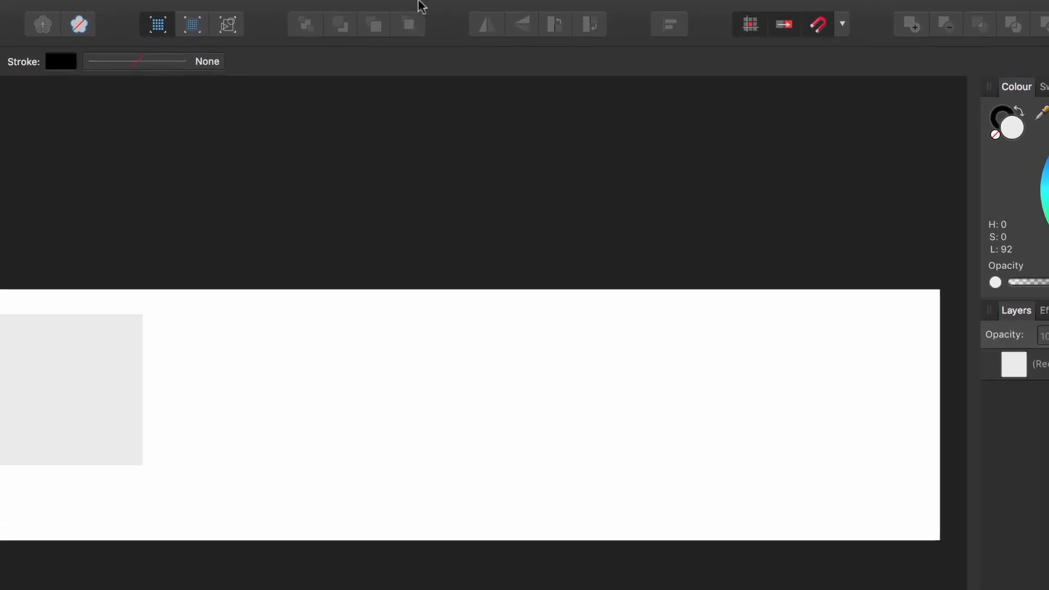
Turn on the page grid with automatic grid off, 6 px spacing and 6 divisions.
mouse_move(424, 1)
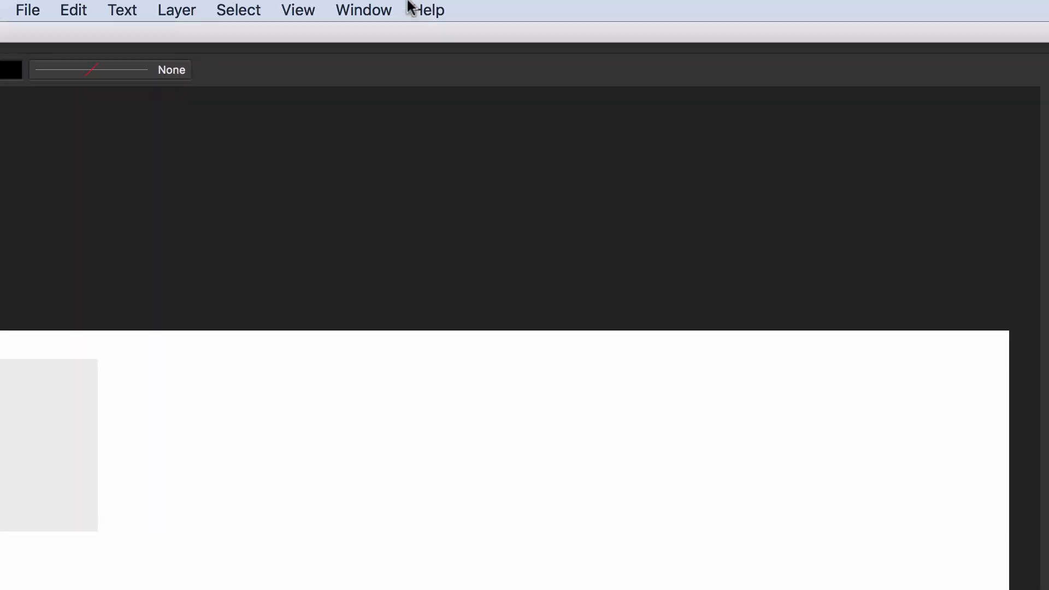
left_click(297, 13)
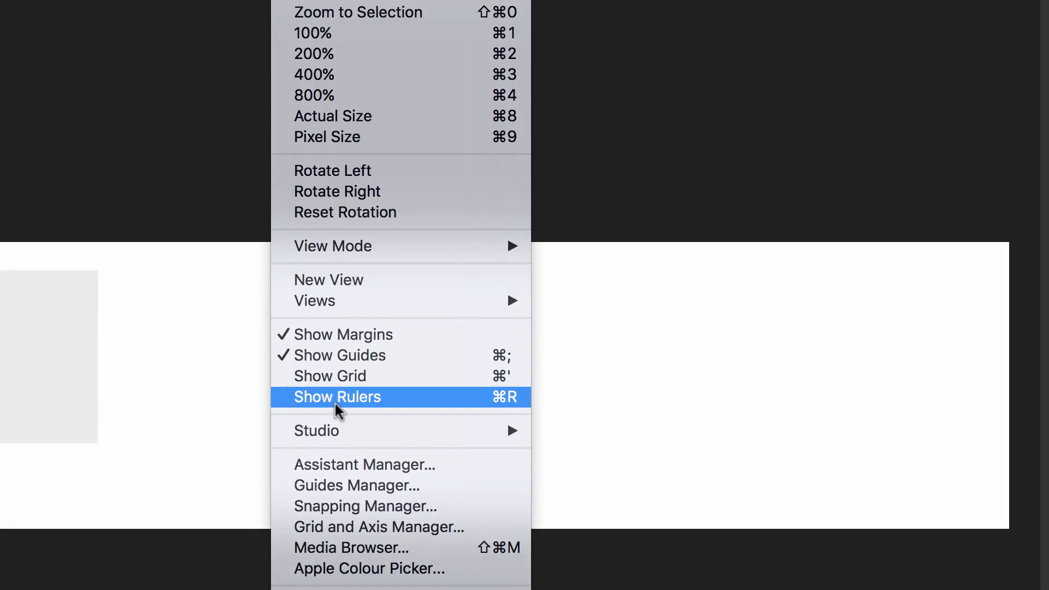
left_click(460, 469)
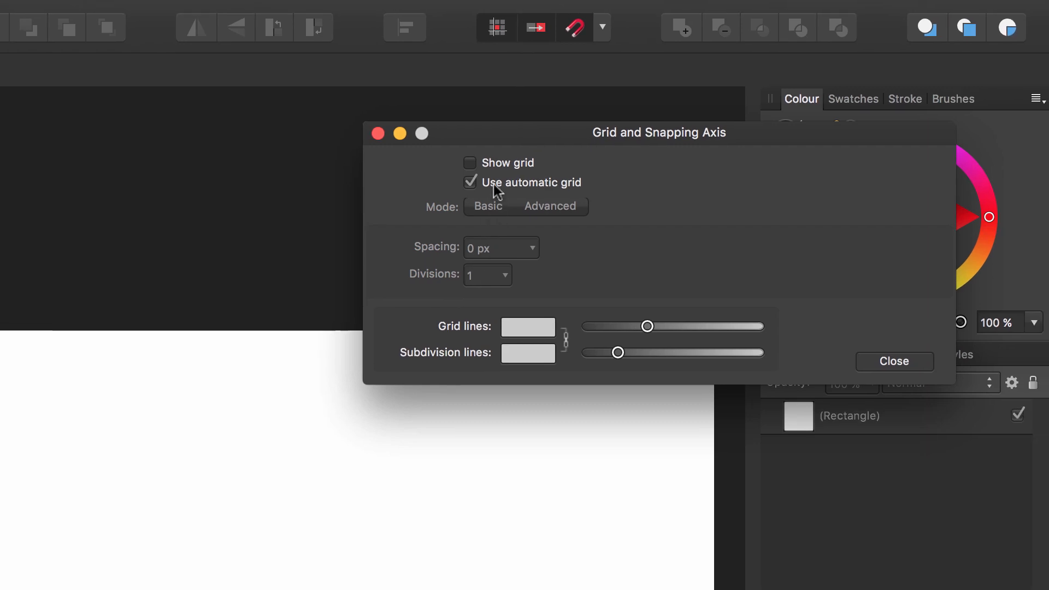
left_click(495, 164)
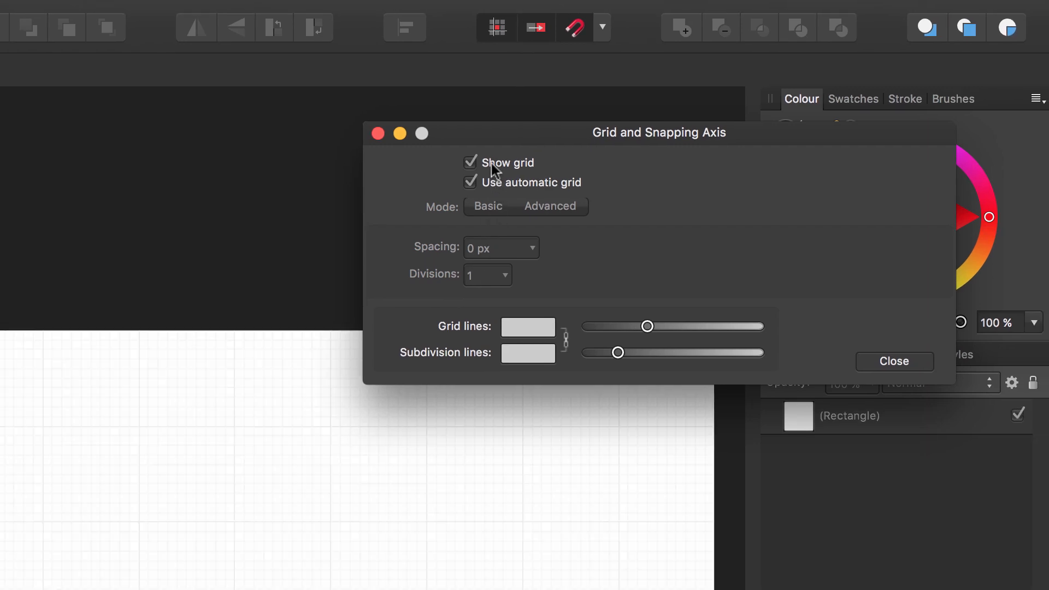
left_click(470, 182)
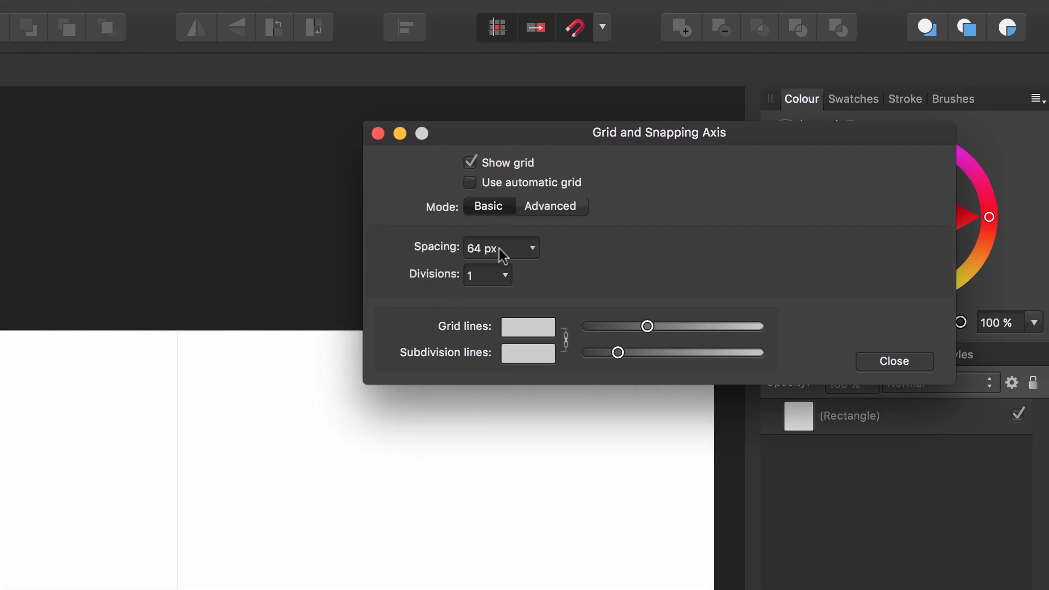
left_click(481, 249)
key("super+a")
type("6")
left_click(481, 275)
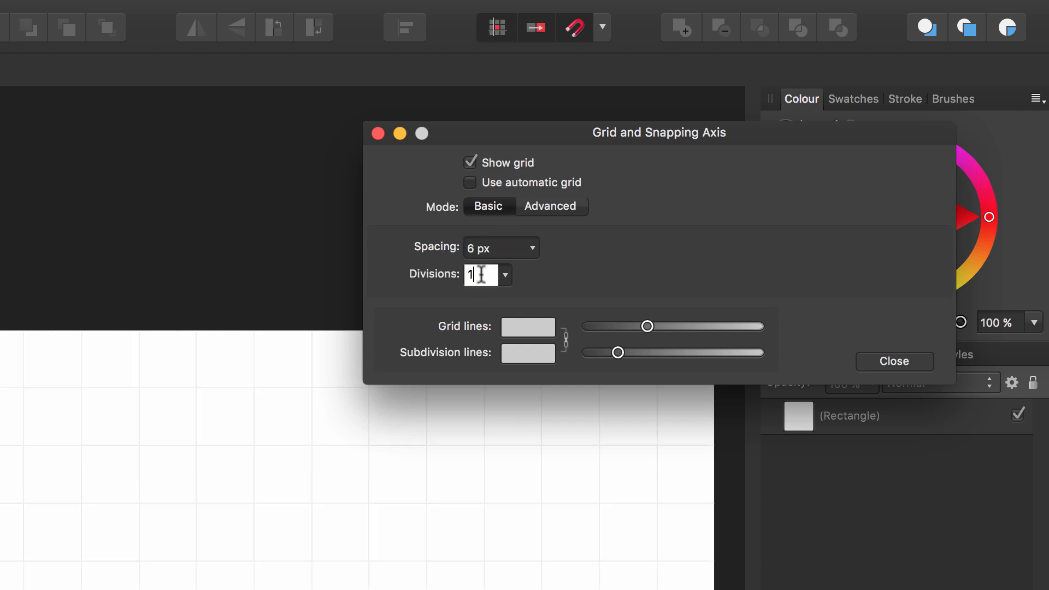
key("BackSpace")
type("6")
key("Return")
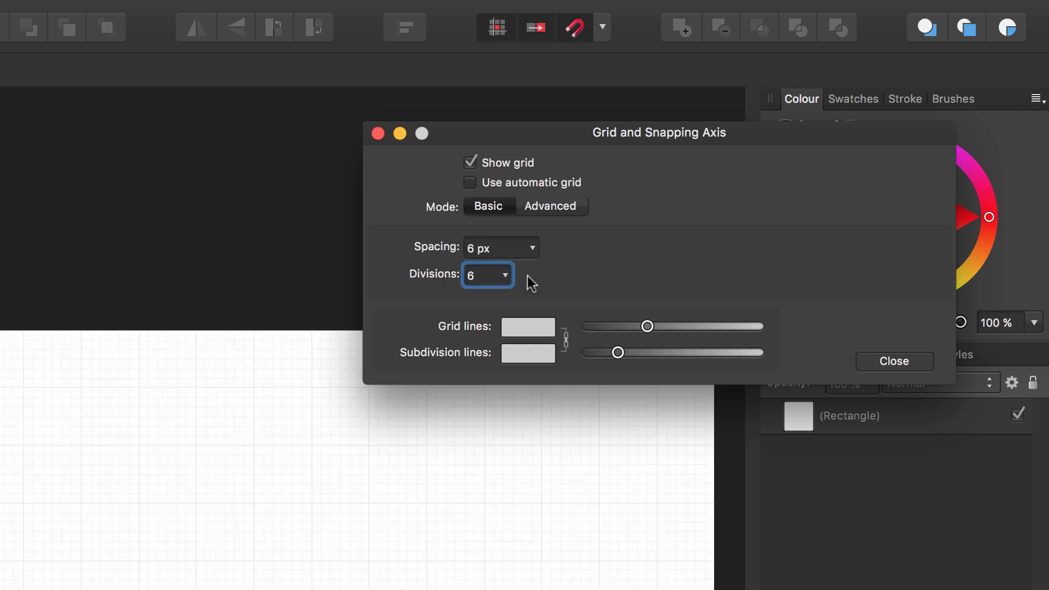
left_click(877, 365)
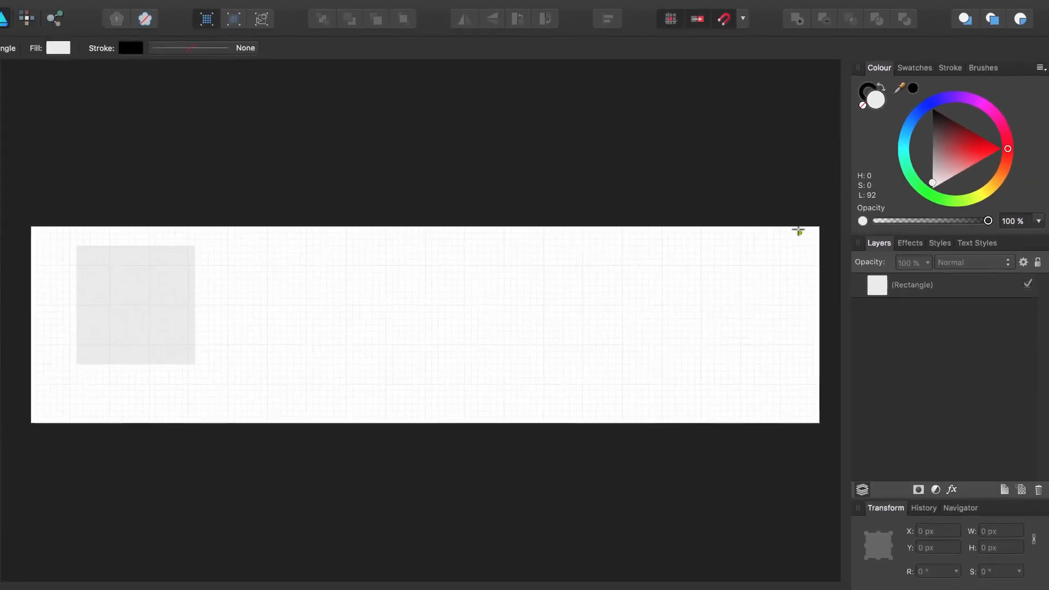
Draw three more 18 × 18 px squares to the right, then zoom to the first square.
key("v")
left_click(157, 270)
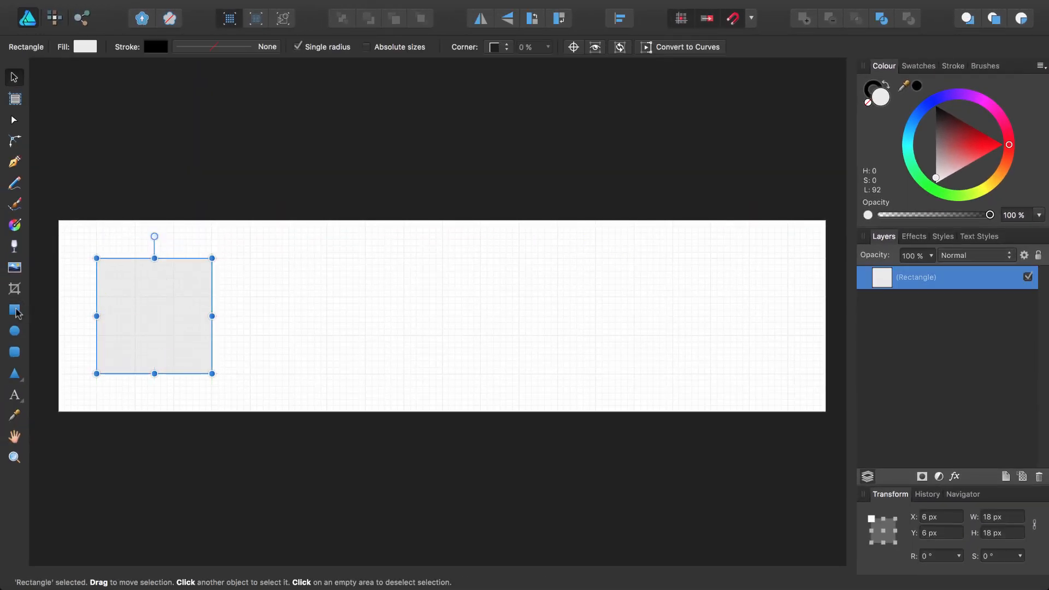
left_click(14, 310)
mouse_move(288, 257)
left_mouse_down()
mouse_move(412, 363)
mouse_move(411, 377)
left_mouse_up()
left_click_drag(482, 259, 596, 373)
left_click_drag(672, 258, 787, 373)
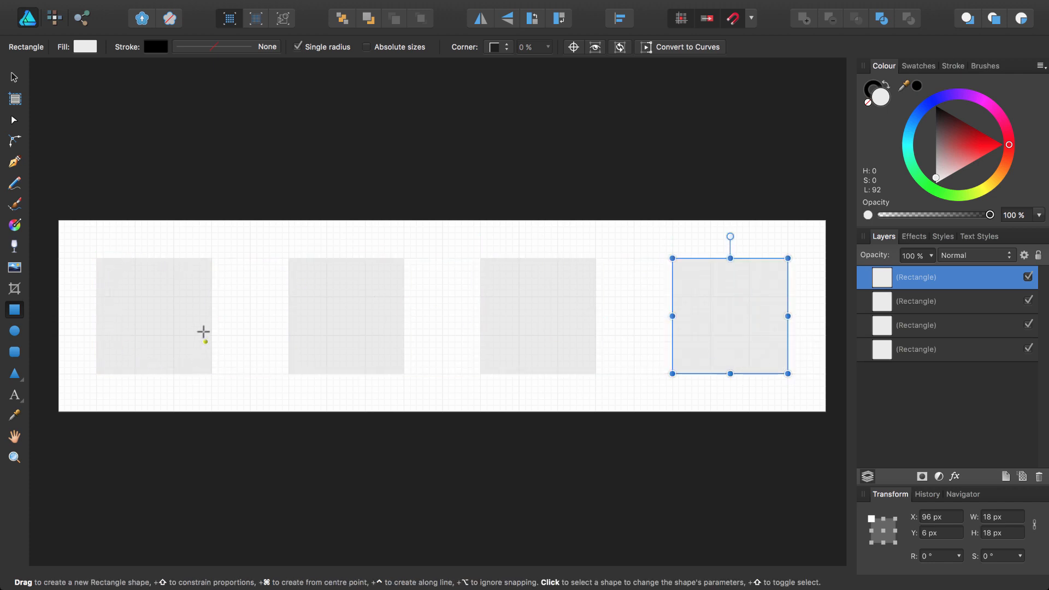
left_click(874, 349)
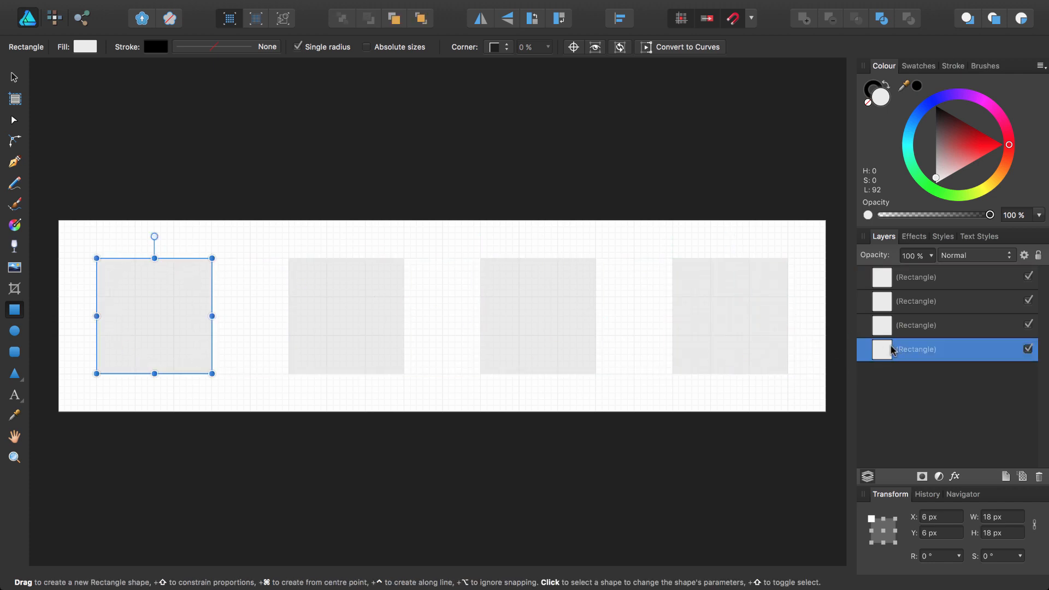
double_click(891, 346)
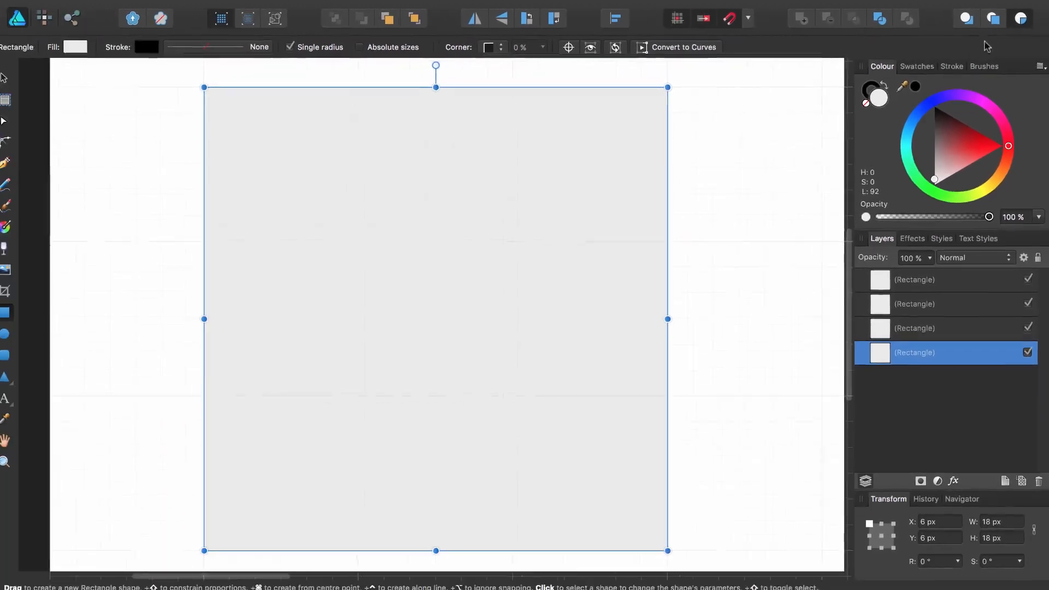
Fill the square dark grey and add light grey squares at its top-left and bottom-right corners.
left_click(918, 66)
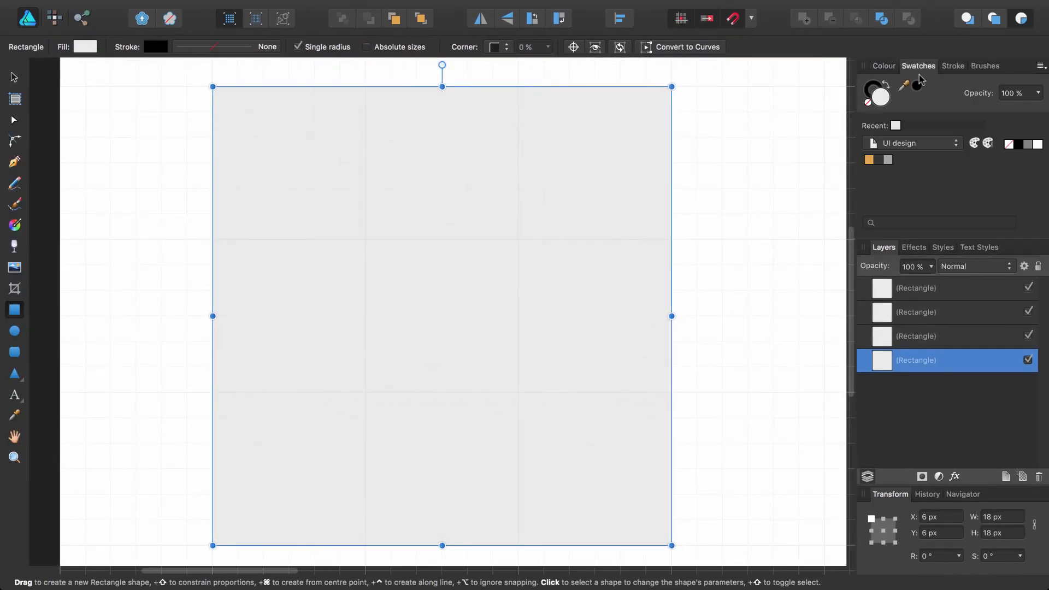
left_click(878, 160)
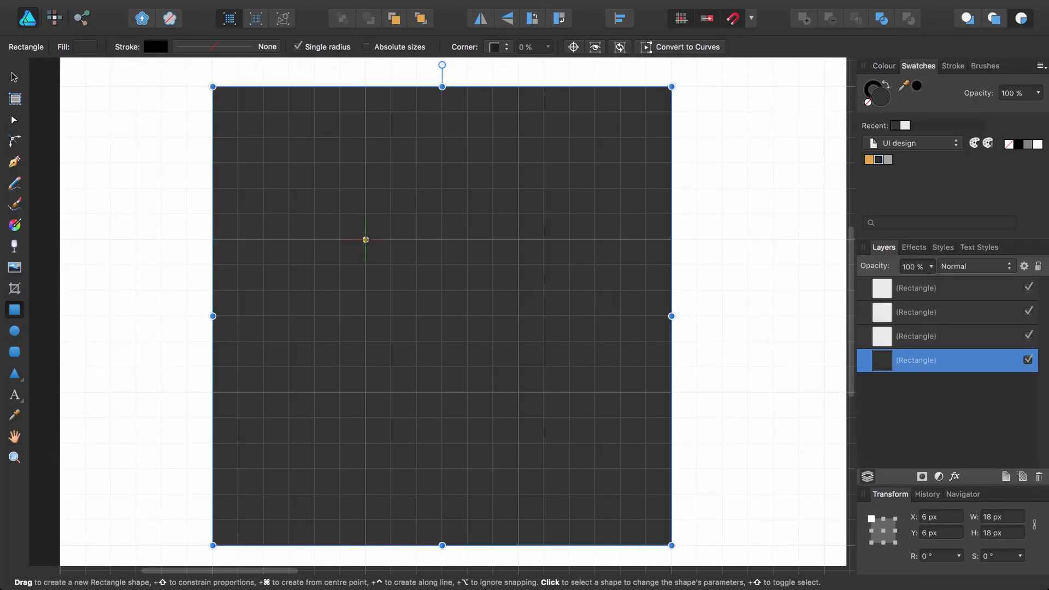
left_click_drag(365, 239, 213, 87)
left_click(887, 160)
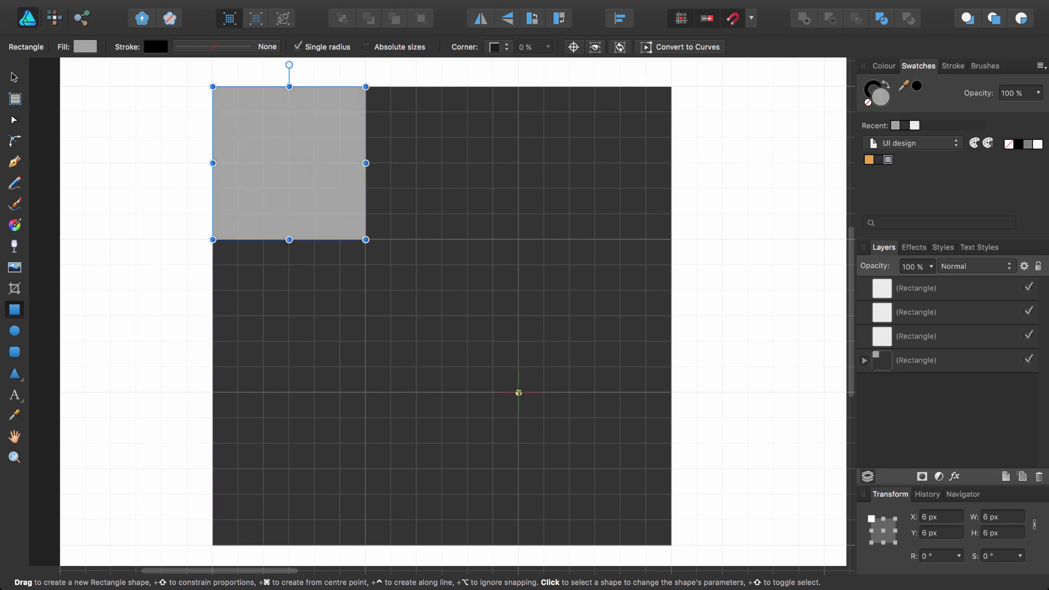
left_click_drag(517, 391, 671, 545)
Draw the closed interlocking middle shape with the Pen tool and fill it orange.
key("p")
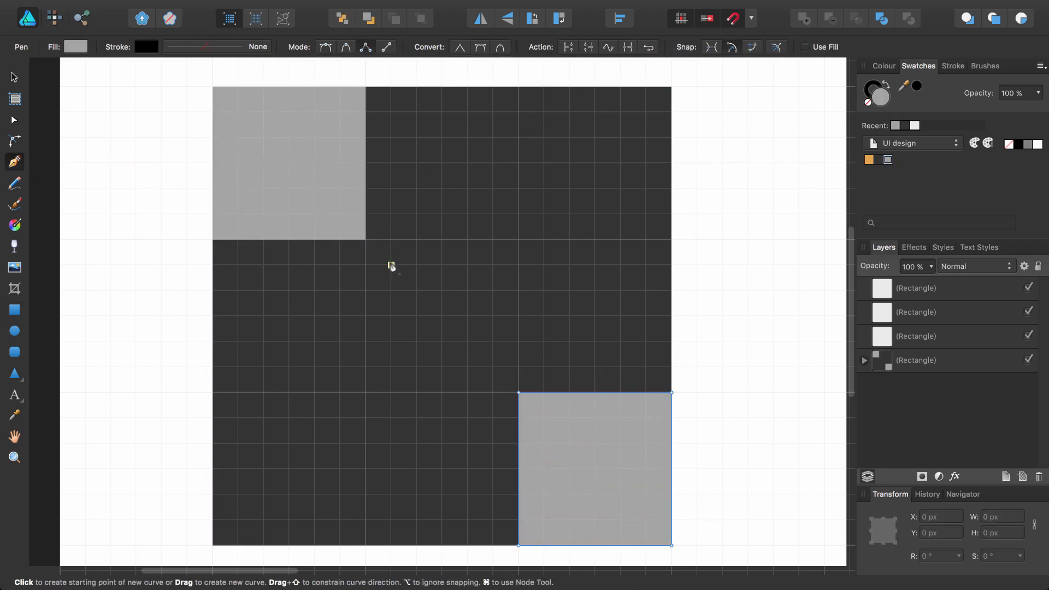
left_click(391, 265)
left_click(391, 189)
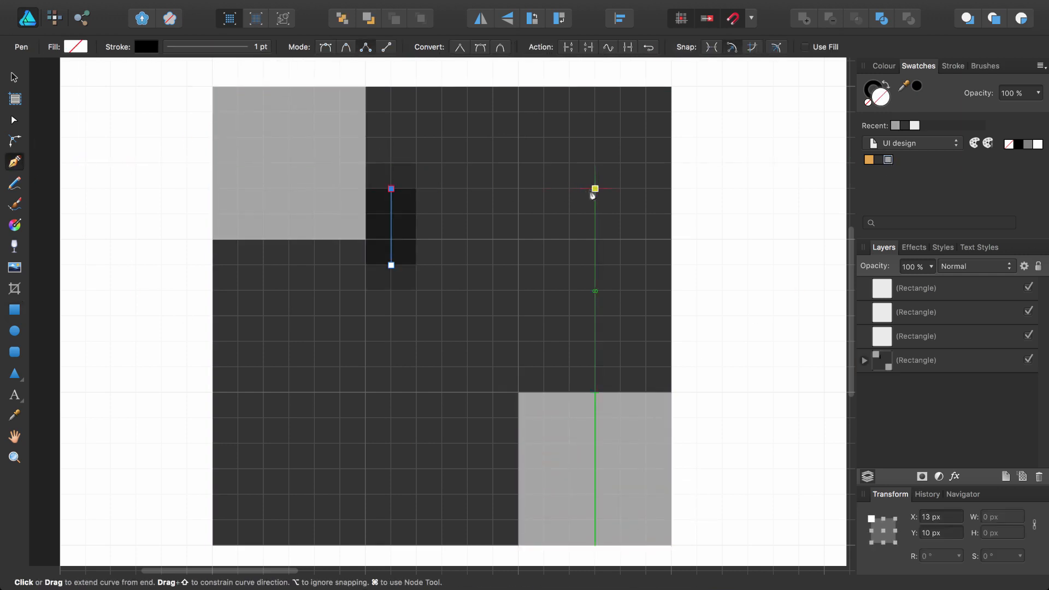
left_click(570, 189)
left_click(570, 367)
left_click(493, 367)
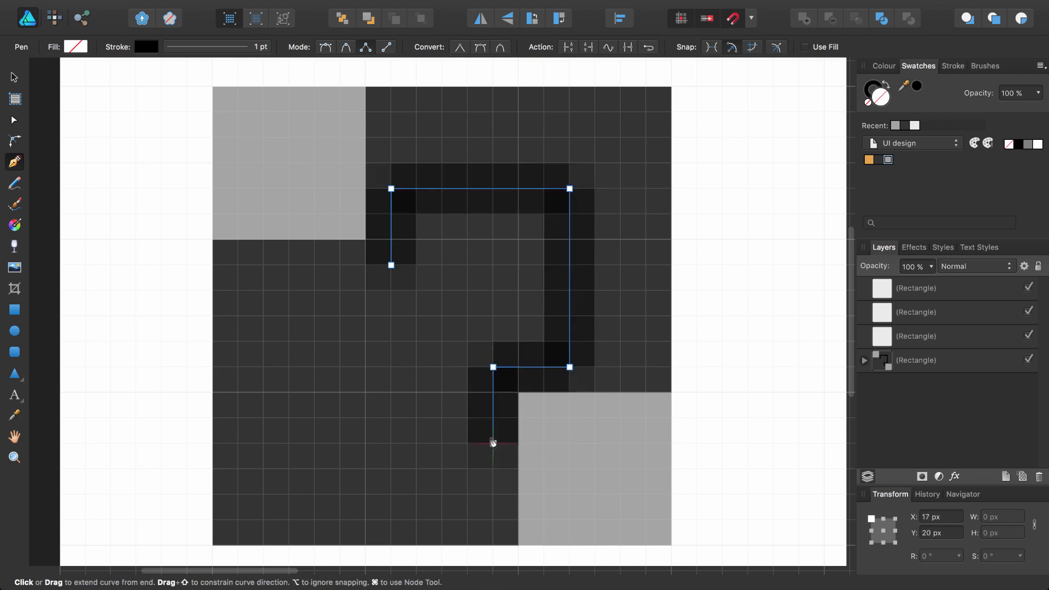
left_click(493, 443)
left_click(314, 444)
left_click(314, 265)
left_click(391, 264)
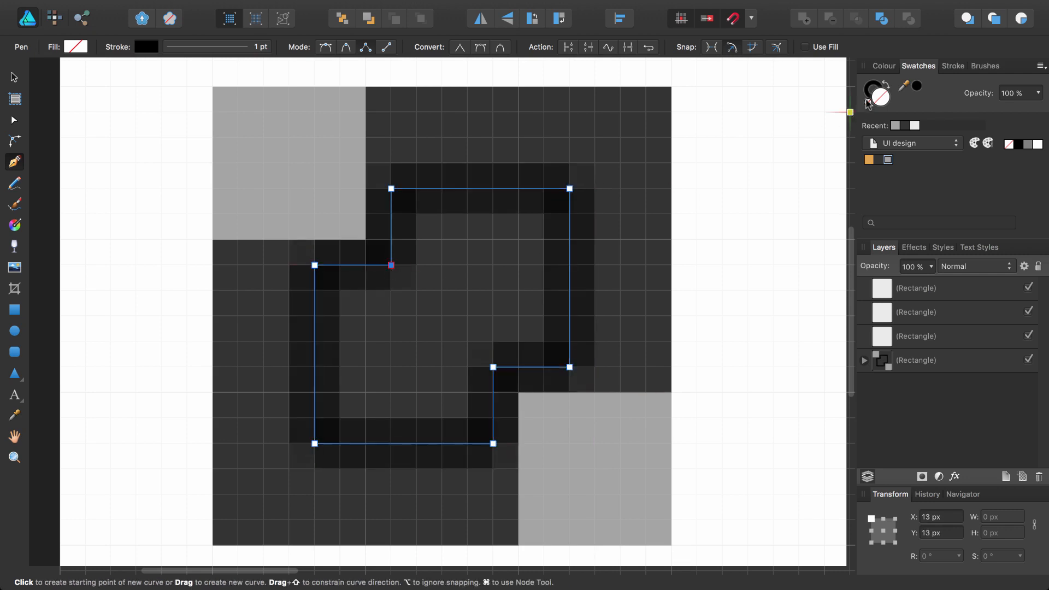
left_click(886, 85)
left_click(869, 159)
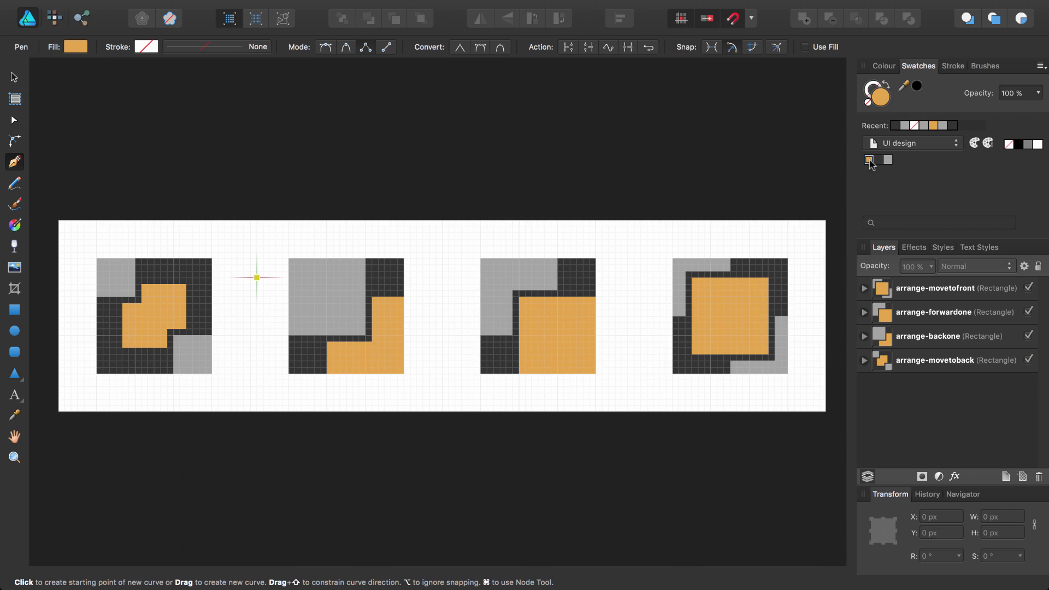
Select the layers arrange-movetofront through arrange-movetoback and set their fill to None.
left_click(882, 292)
left_click(887, 362, "shift")
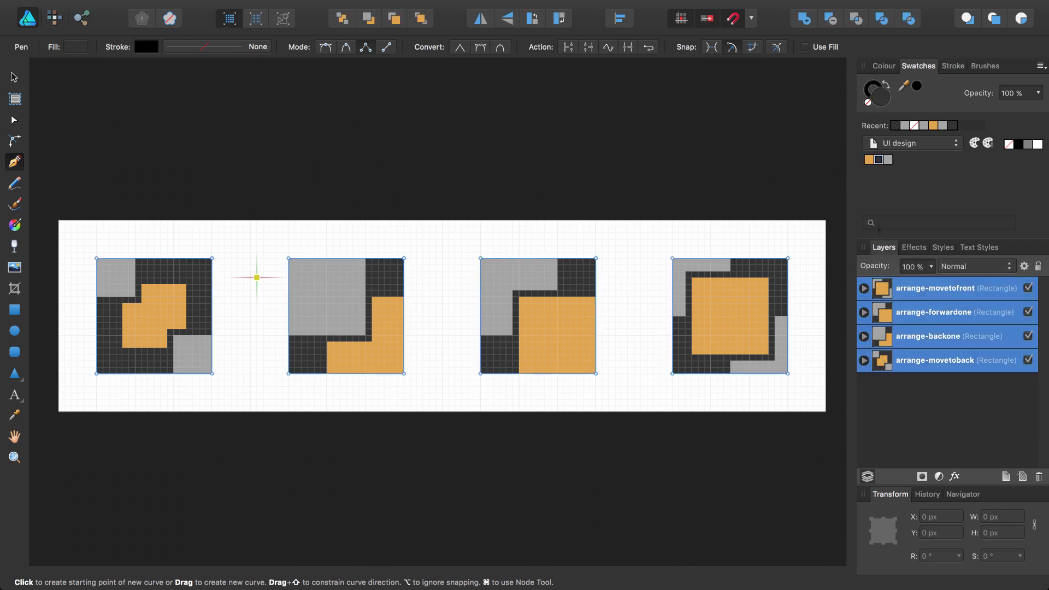
left_click(869, 103)
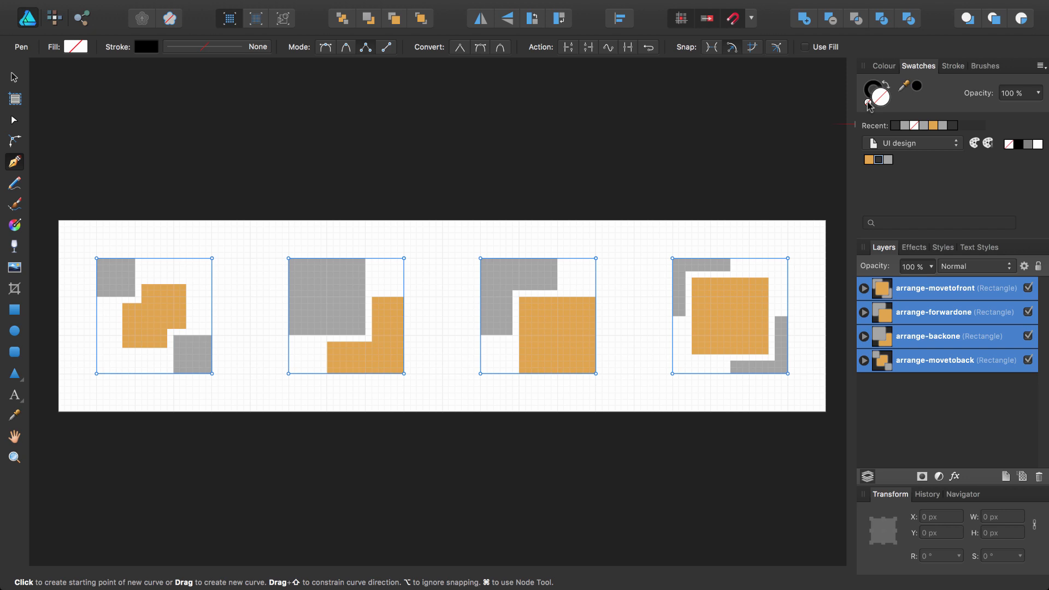
left_click(15, 351)
Draw a dark page-wide rounded banner with a small corner radius, send it to back, and enter Export persona.
left_click_drag(59, 220, 825, 411)
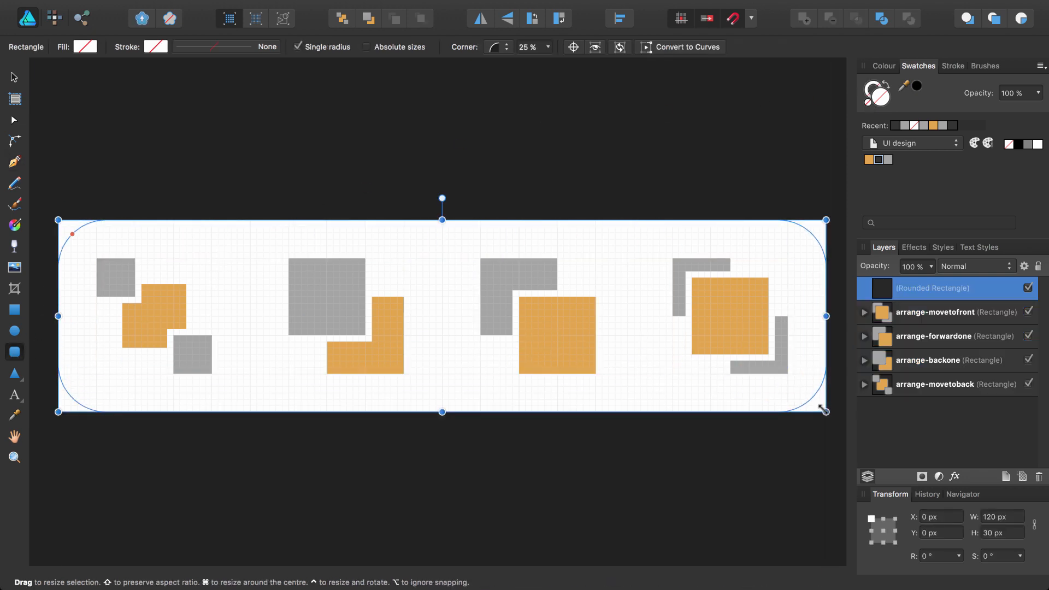
key("shift+x")
left_click_drag(68, 232, 63, 226)
left_click(342, 19)
left_click(346, 98)
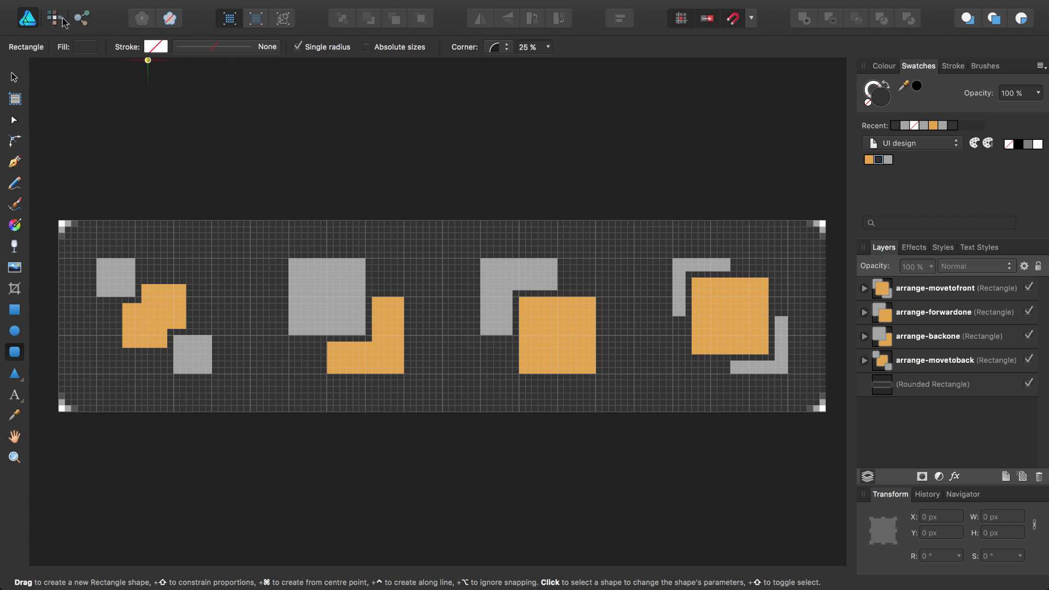
left_click(83, 19)
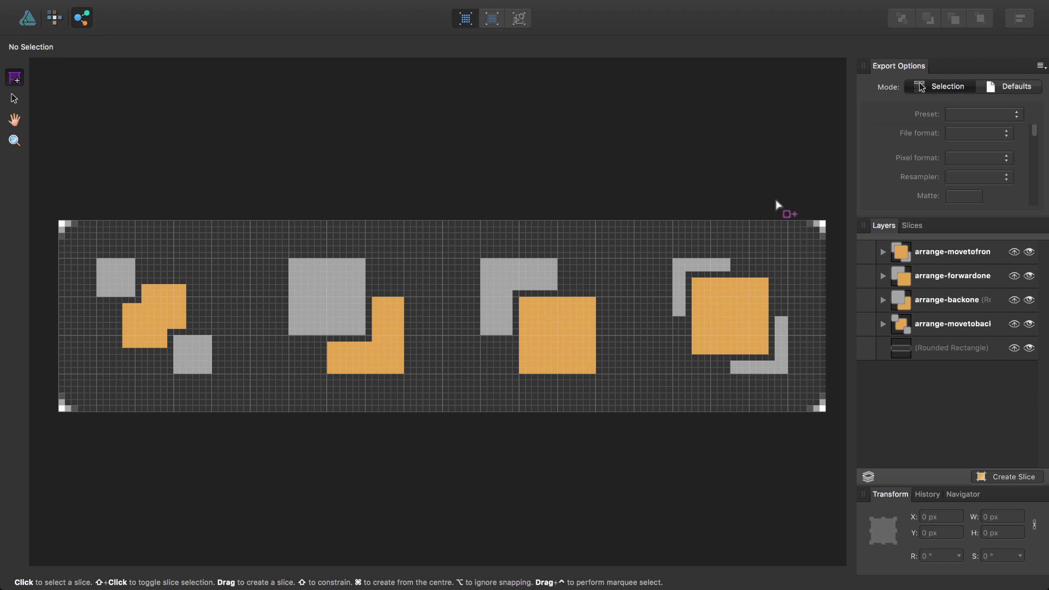
Create 18 × 18 slices from the four icon layers, then draw a 30 × 30 slice over the first icon.
left_click(953, 251)
left_click(961, 323, "shift")
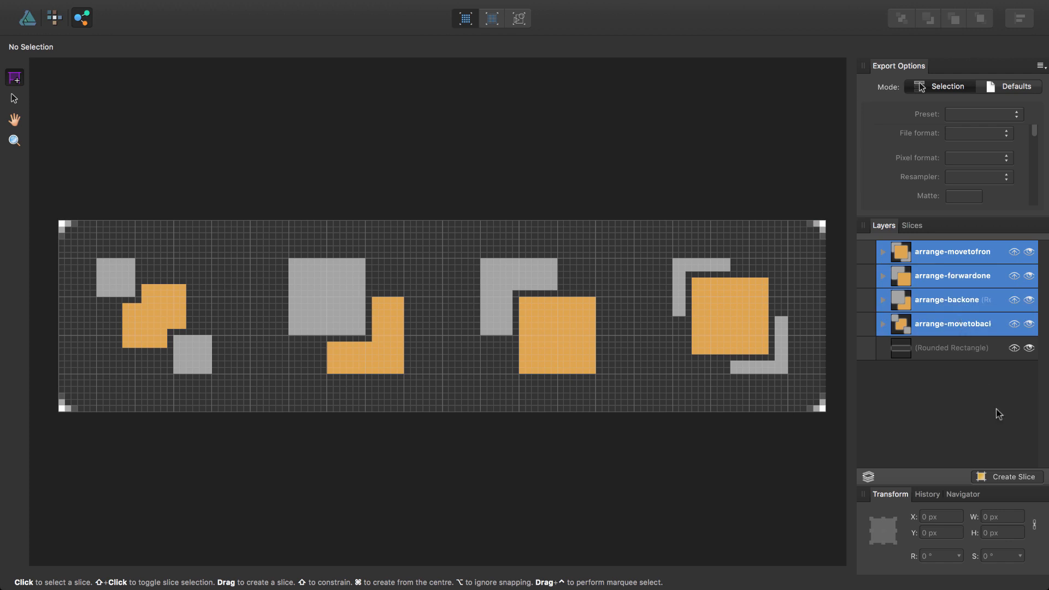
left_click(1007, 477)
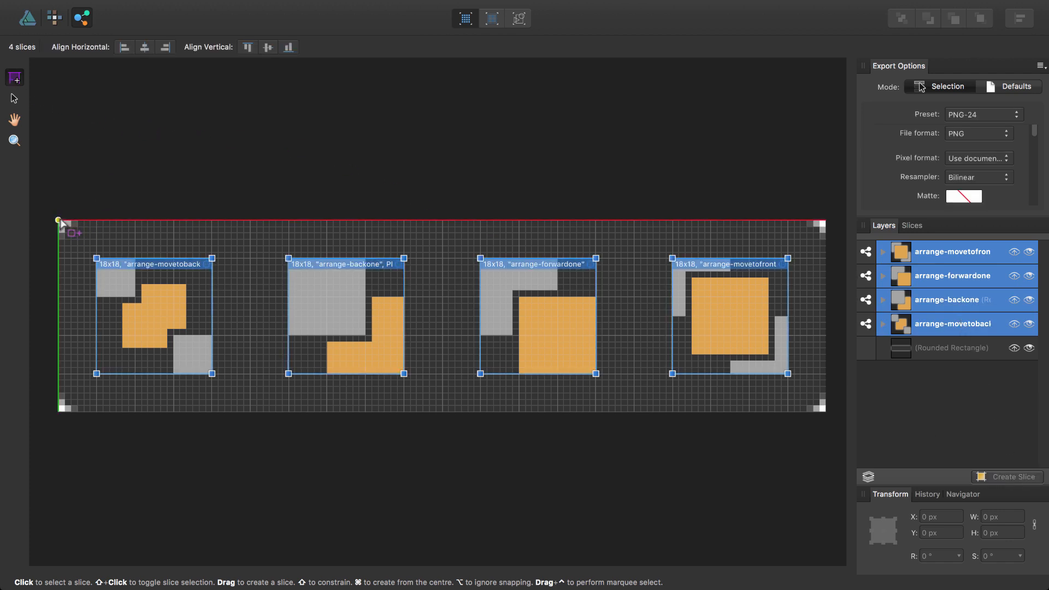
left_click_drag(59, 220, 251, 411)
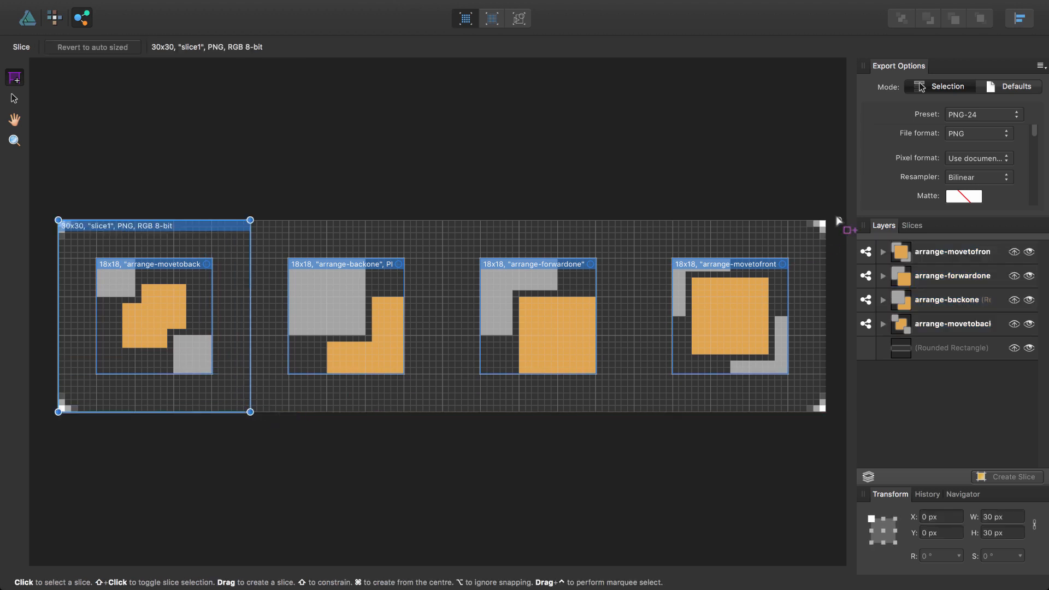
Draw 30x30 slices around the move-to-front, forward-one and back-one icons, then open and close Help.
left_click_drag(825, 221, 632, 410)
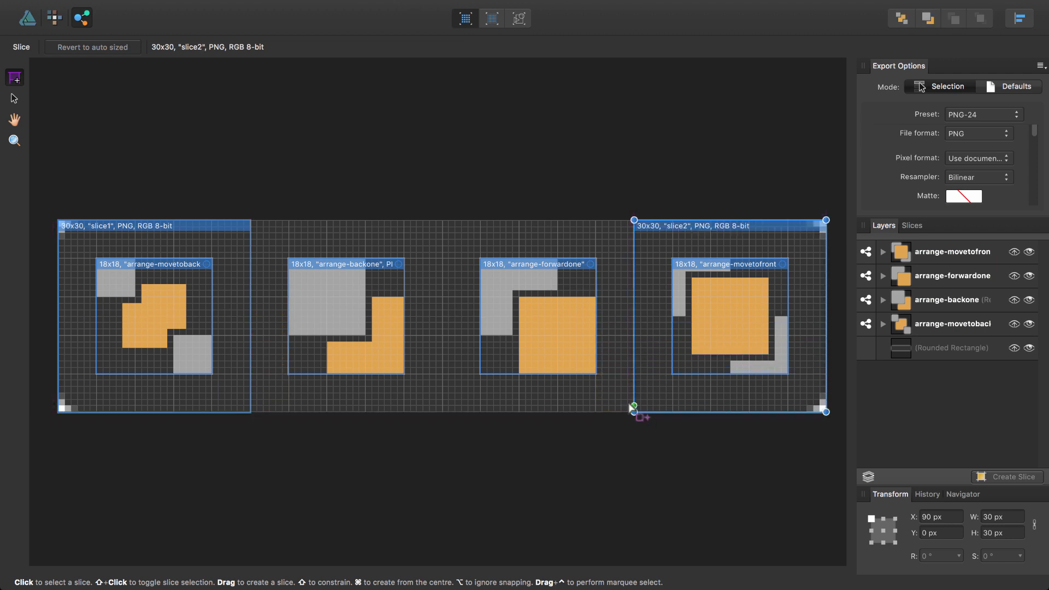
left_click_drag(444, 221, 634, 412)
left_click_drag(252, 221, 443, 413)
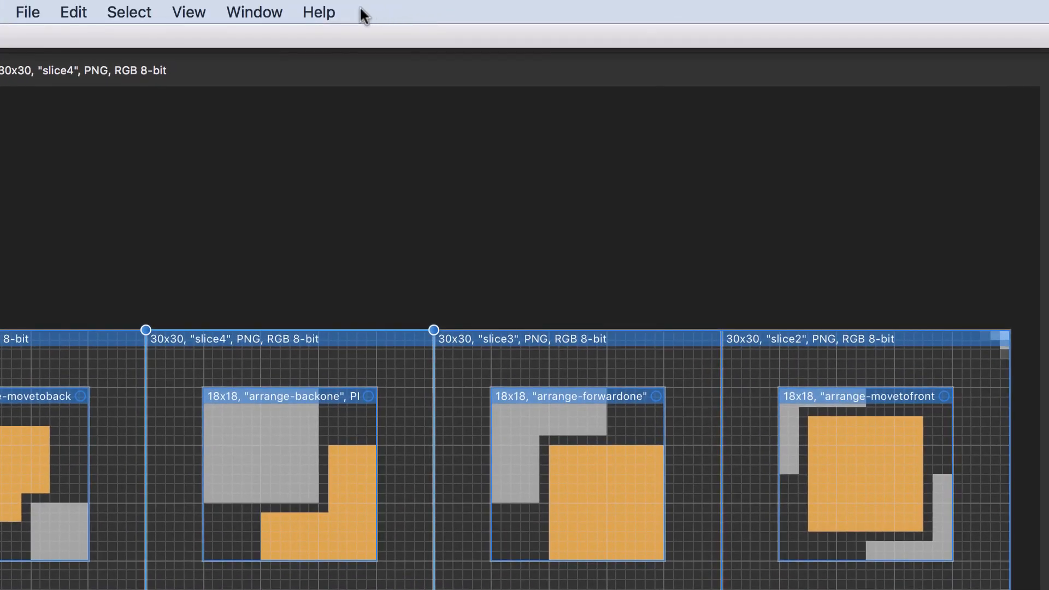
left_click(320, 12)
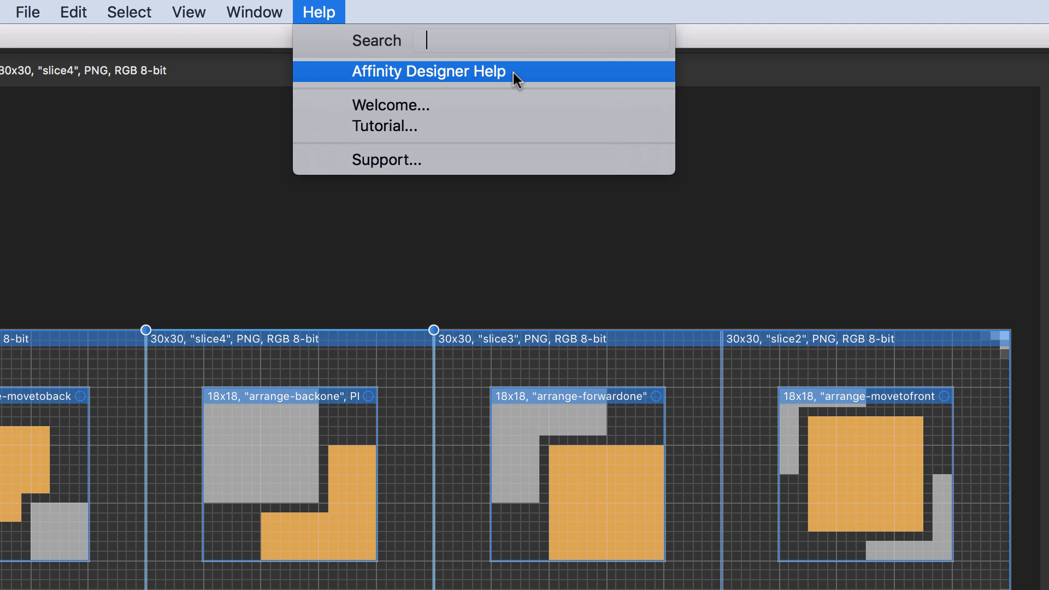
left_click(775, 198)
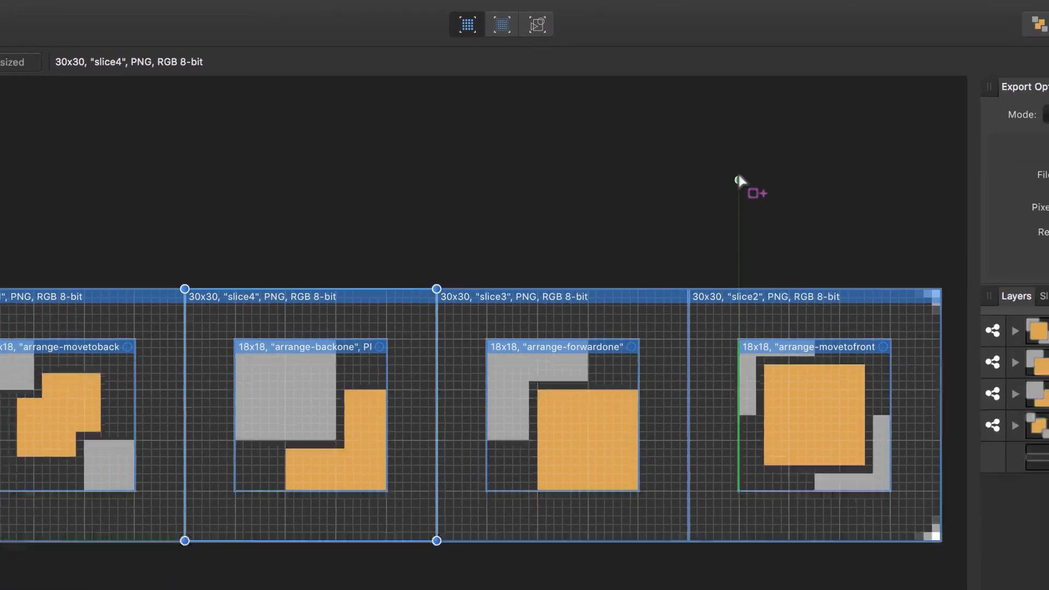